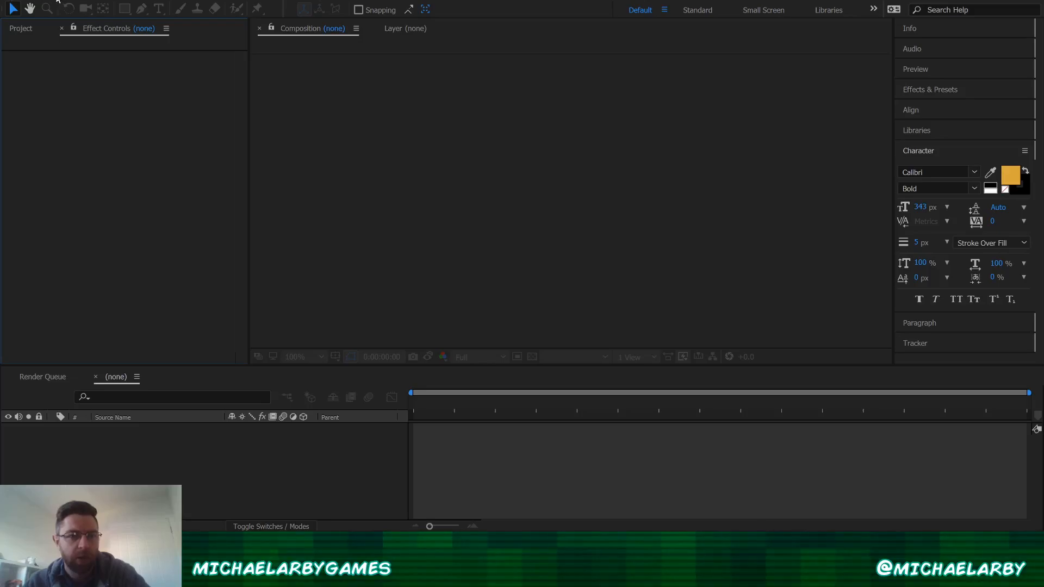
# Step: Create a 1920 x 1080 composition named Test Scene at 29.97 fps with a duration of 10 seconds, and view it at 50%
pyautogui.click(72, 7)
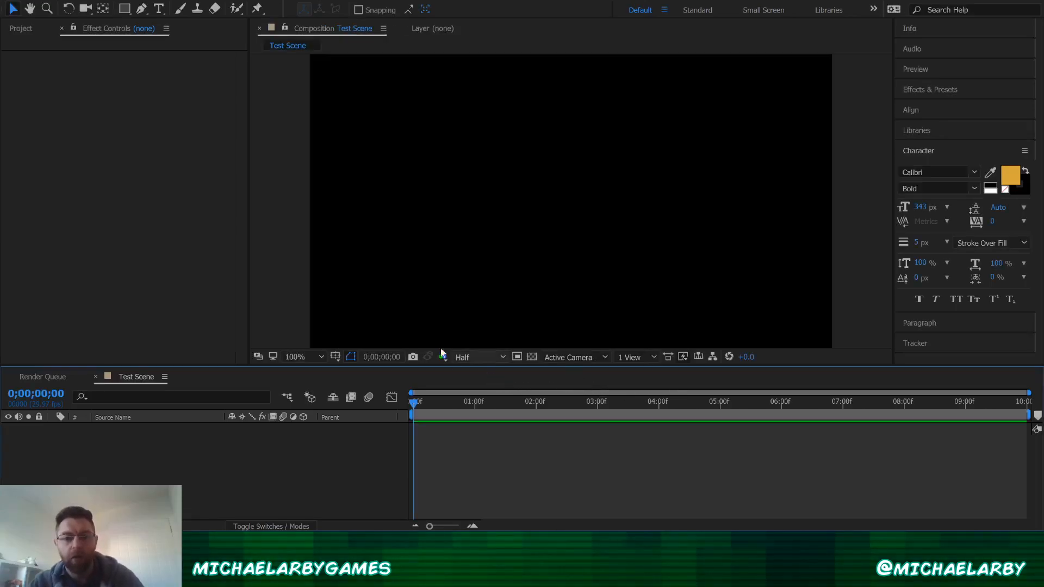
pyautogui.scroll(-1, 410, 164)
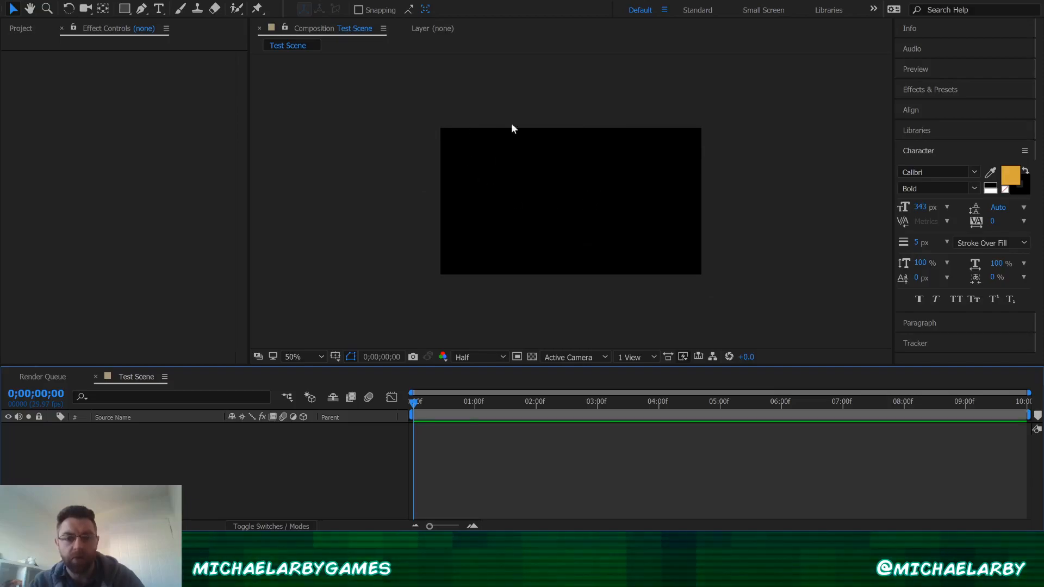
pyautogui.scroll(1, 517, 168)
pyautogui.scroll(-1, 478, 190)
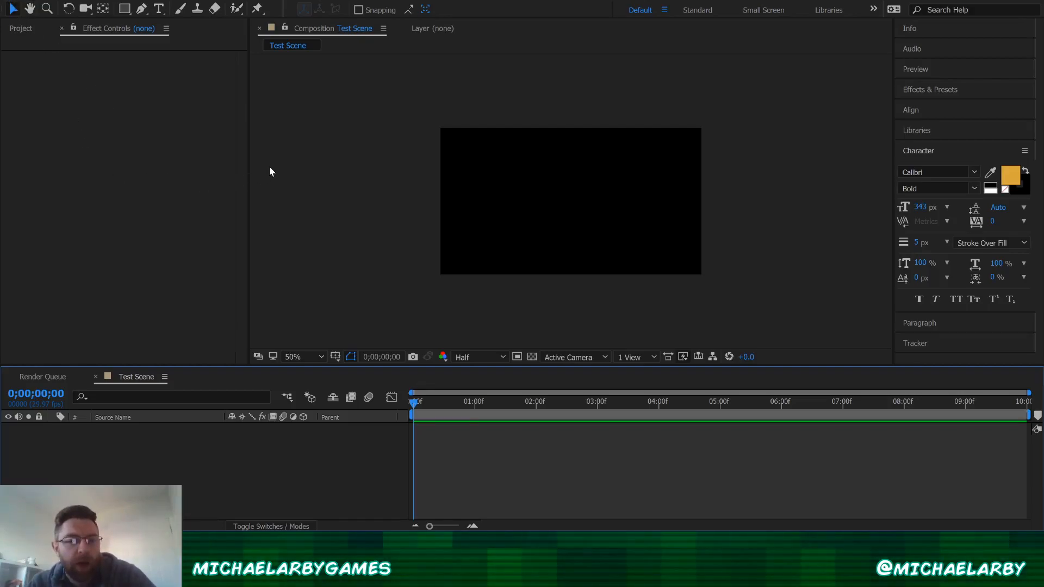
# Step: Import contraption.psd and critter.psd as Photoshop footage items, and delete both from the project
pyautogui.hotkey('ctrl', 'y')
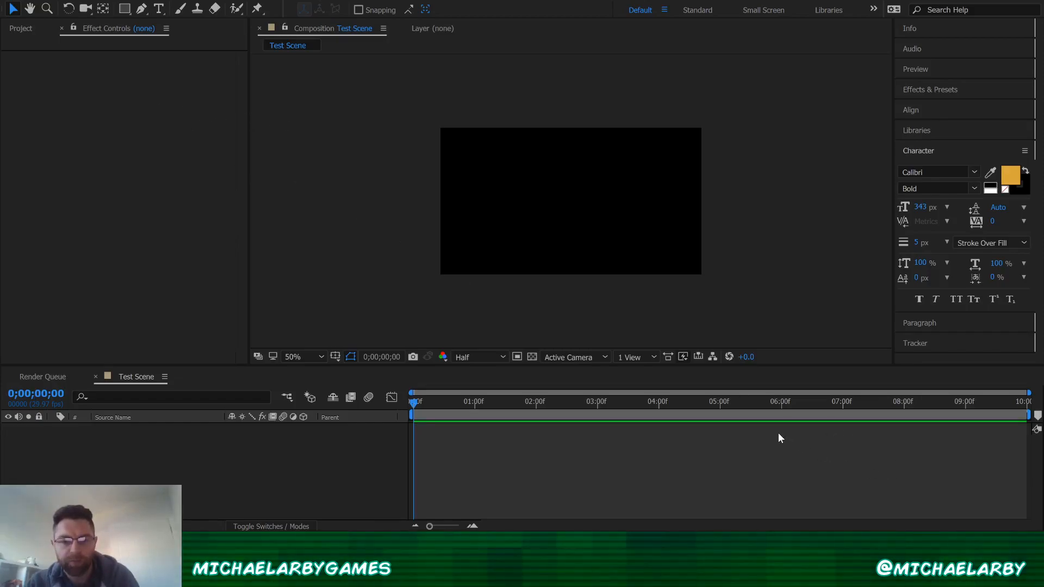
pyautogui.hotkey('ctrl', 'i')
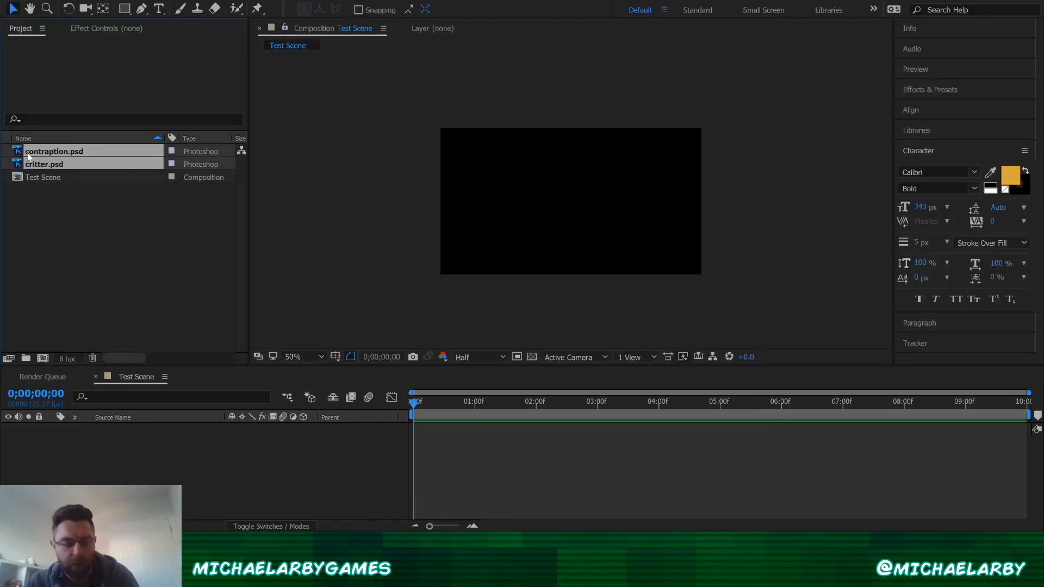
pyautogui.press('Delete')
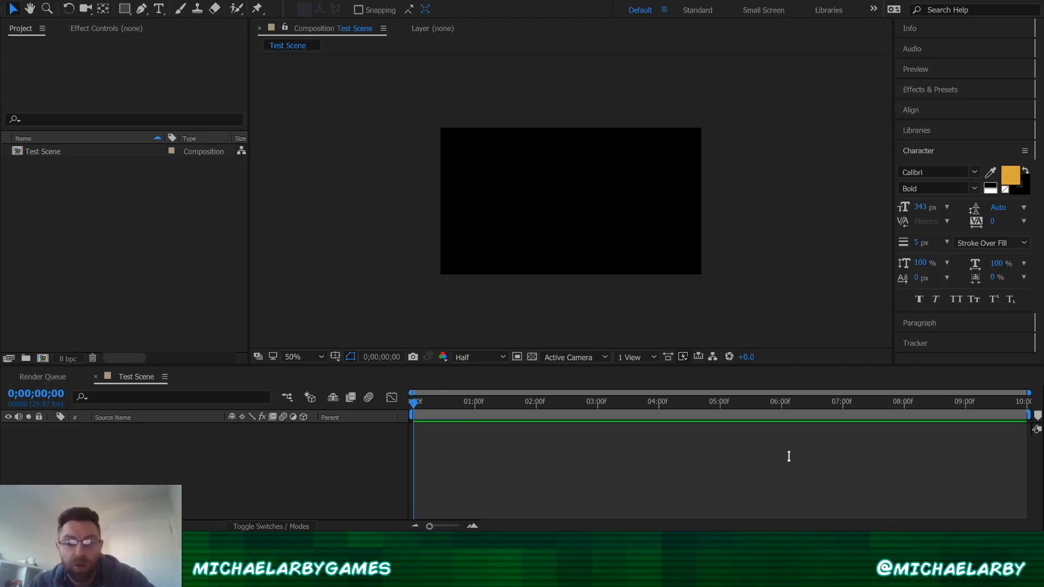
# Step: Import critter.psd and contraption.psd as compositions that retain their individual layers and layer sizes
pyautogui.hotkey('ctrl', 'y')
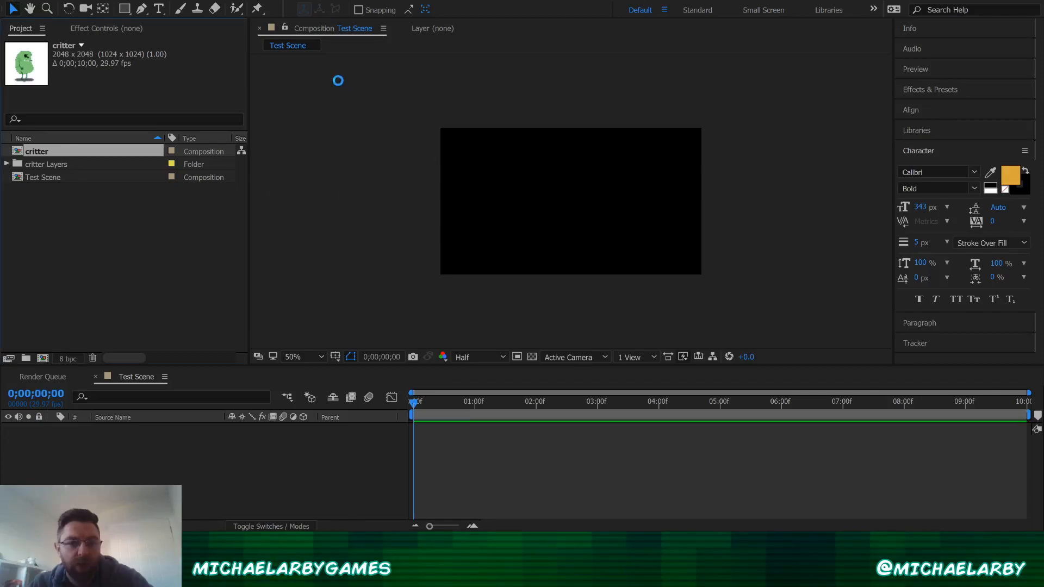
pyautogui.click(160, 63)
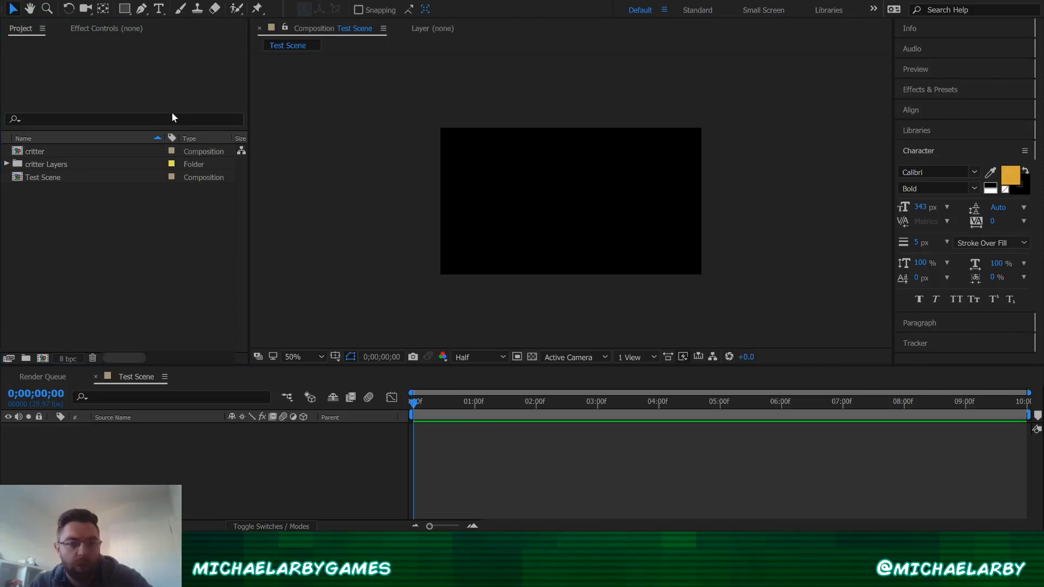
pyautogui.hotkey('ctrl', 'i')
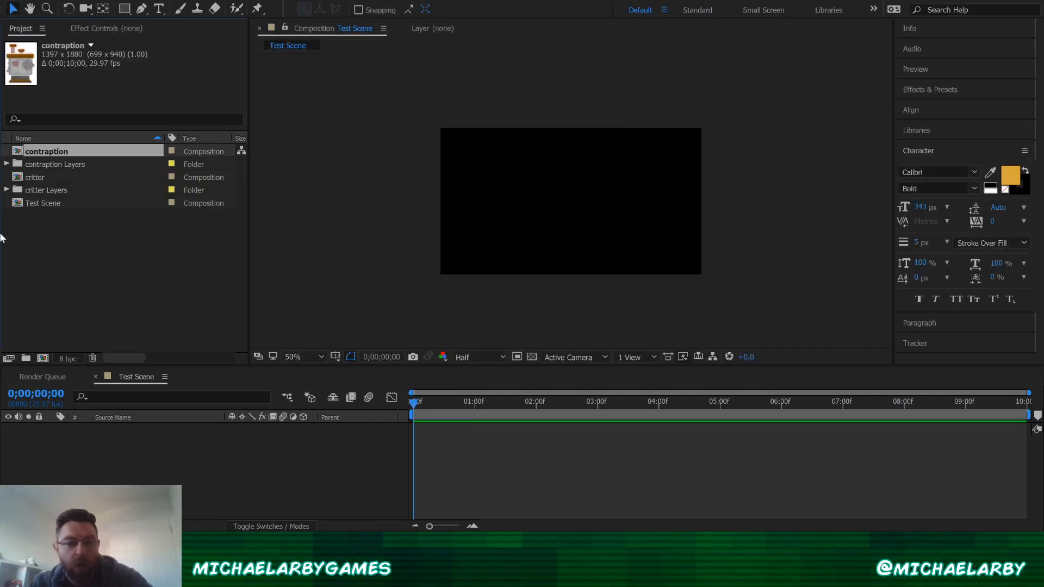
pyautogui.click(53, 232)
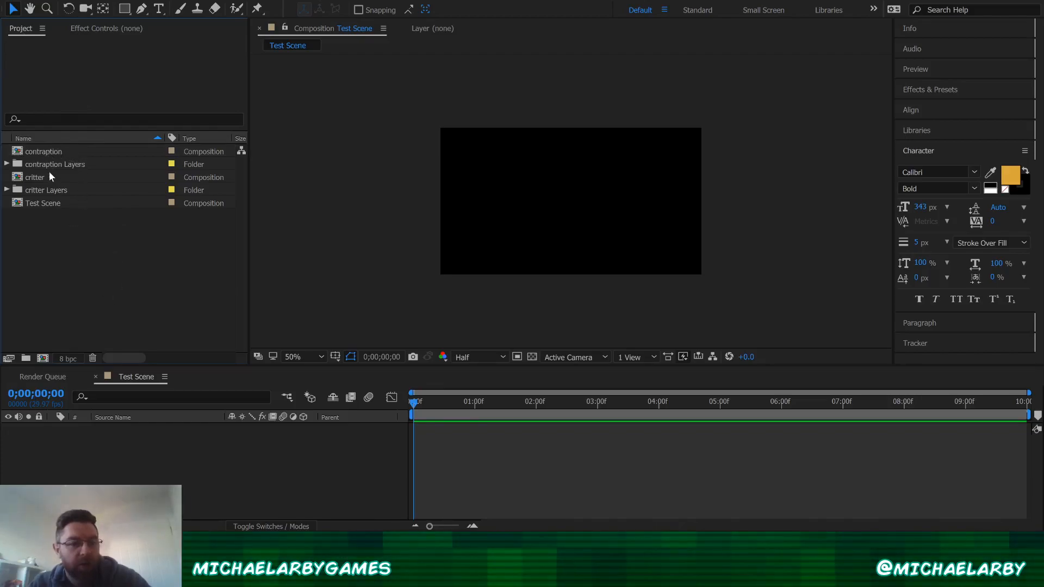
# Step: Examine the Test Scene and critter compositions and the individual Photoshop layers inside the critter Layers folder
pyautogui.click(48, 203)
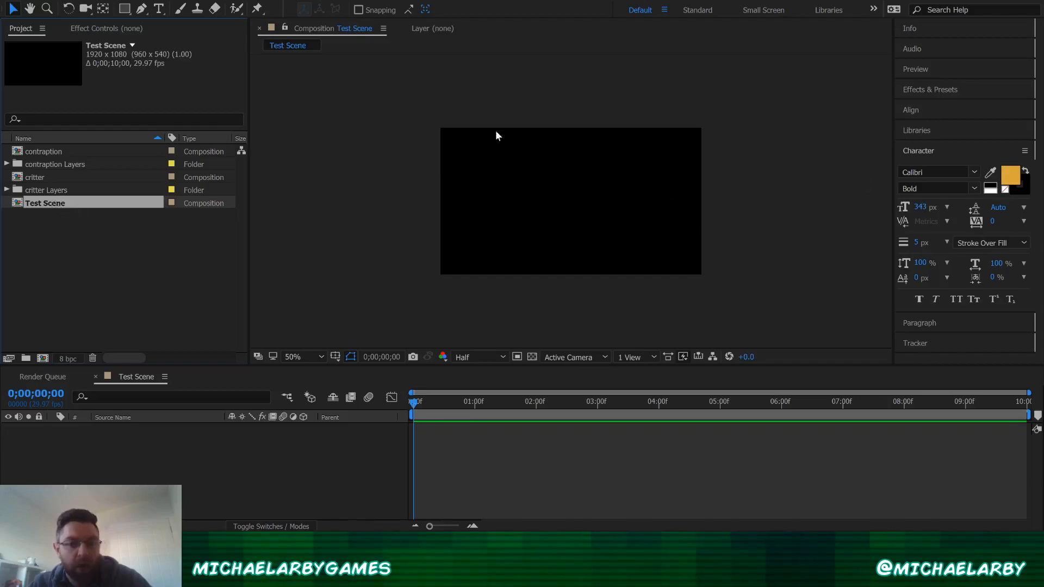
pyautogui.click(45, 178)
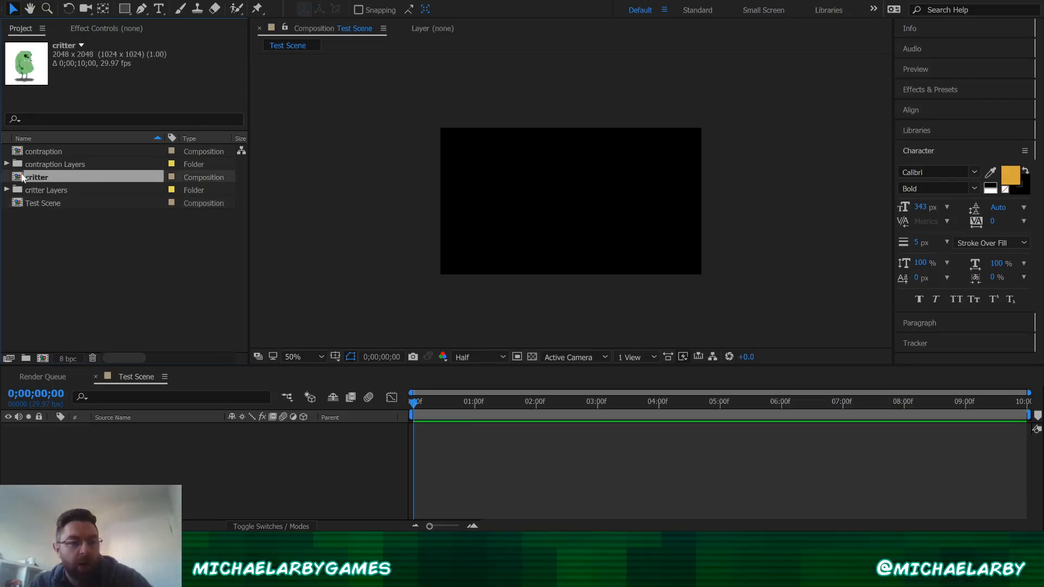
pyautogui.click(8, 190)
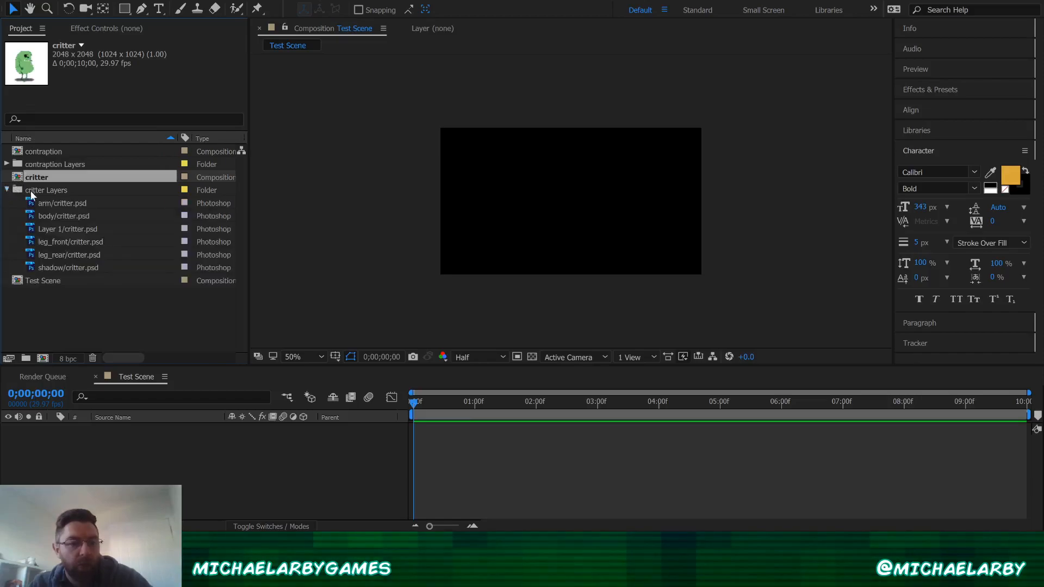
pyautogui.click(64, 216)
pyautogui.click(67, 228)
pyautogui.click(68, 244)
pyautogui.click(70, 268)
pyautogui.click(71, 255)
pyautogui.click(72, 242)
pyautogui.click(74, 229)
pyautogui.click(72, 216)
pyautogui.click(71, 205)
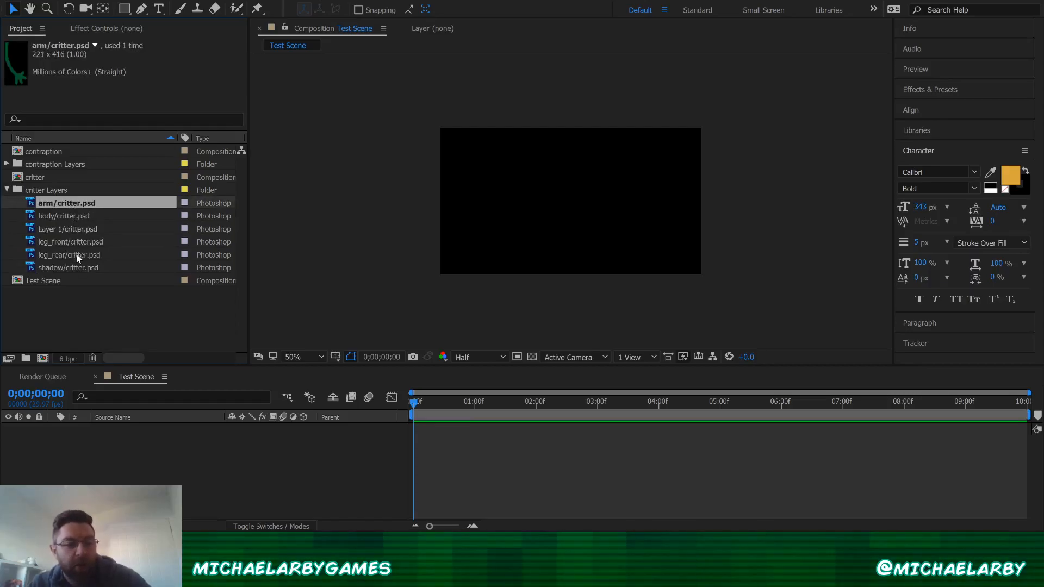
pyautogui.click(43, 191)
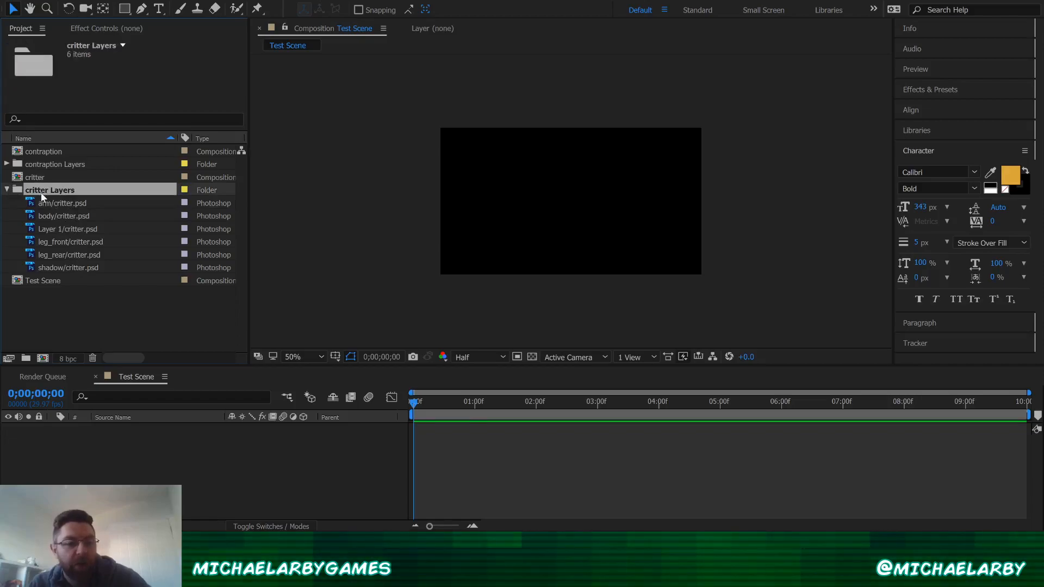
pyautogui.click(6, 189)
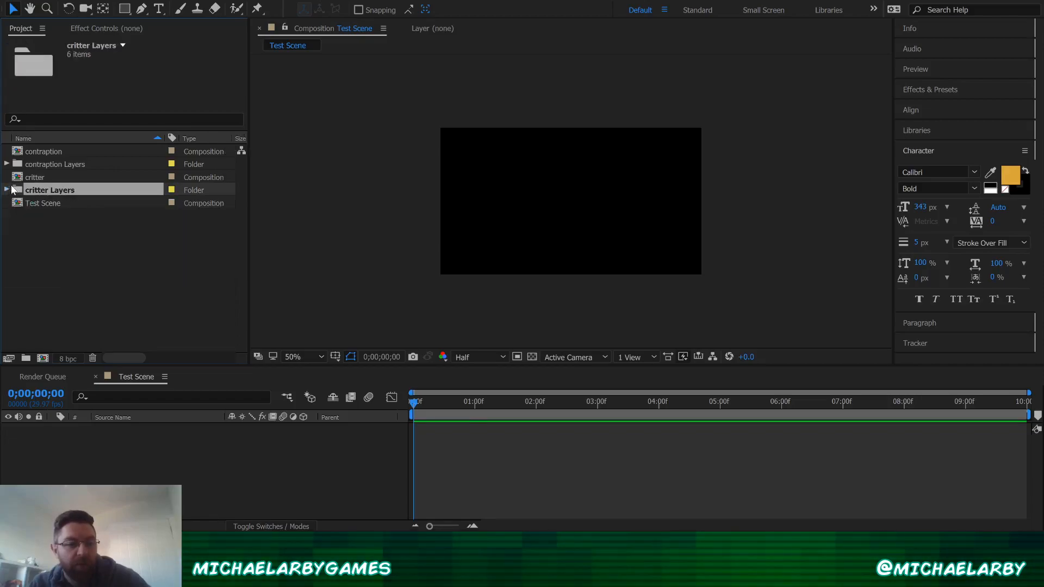
# Step: Examine the critter and contraption compositions and the contents of the contraption Layers folder
pyautogui.click(37, 178)
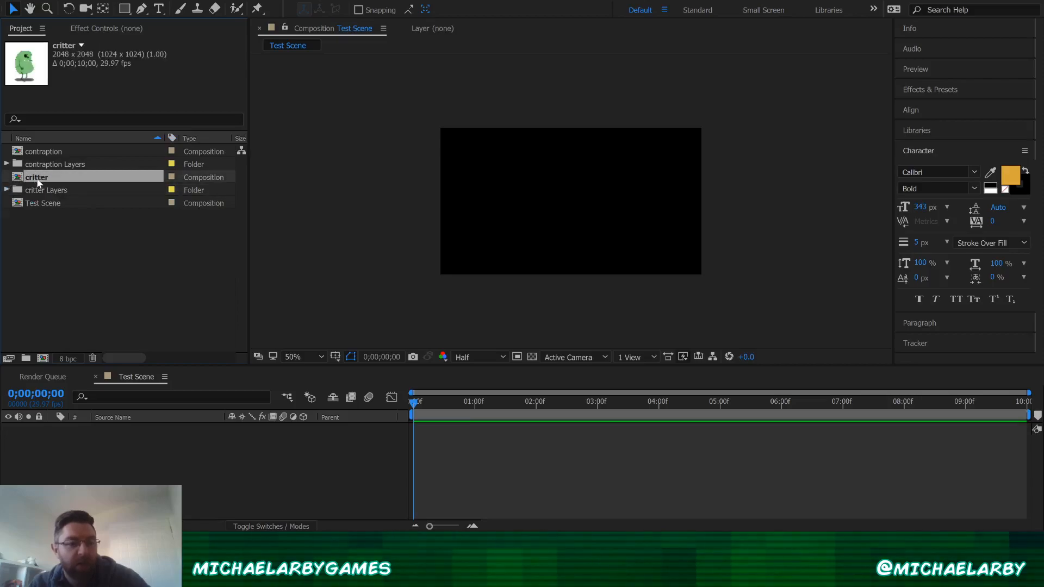
pyautogui.click(32, 152)
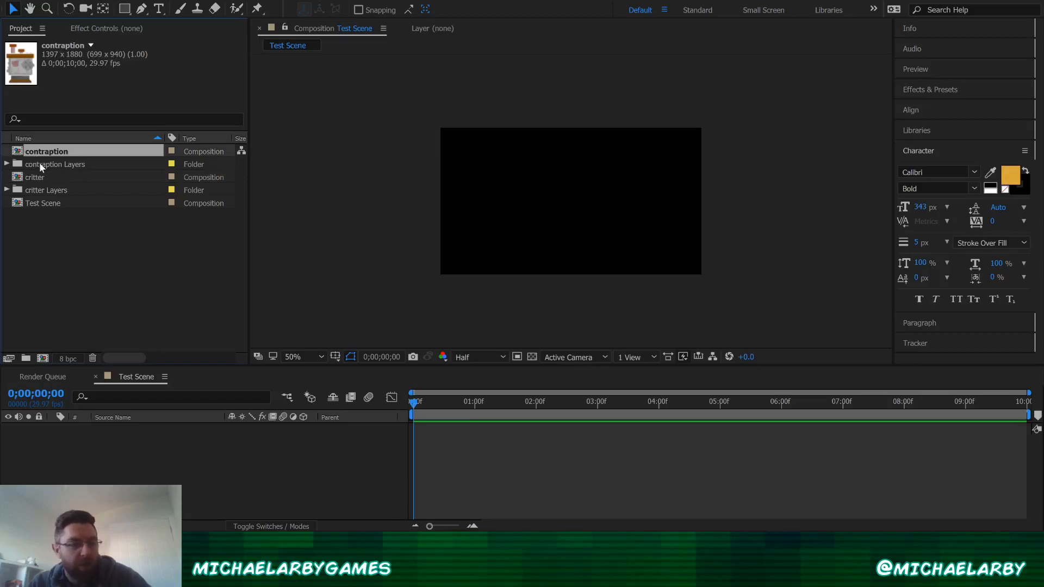
pyautogui.click(39, 164)
pyautogui.click(7, 164)
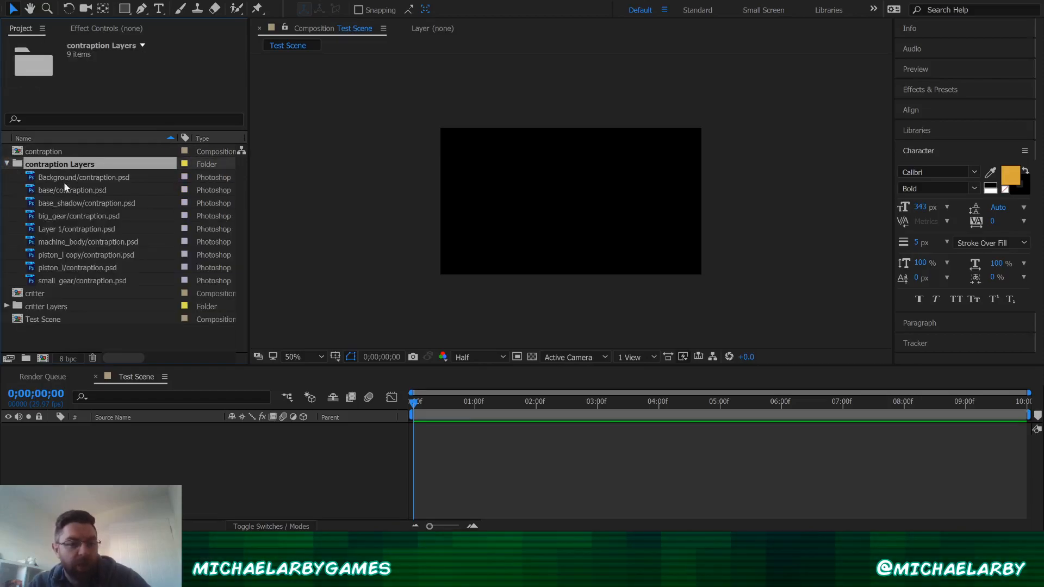
pyautogui.click(7, 164)
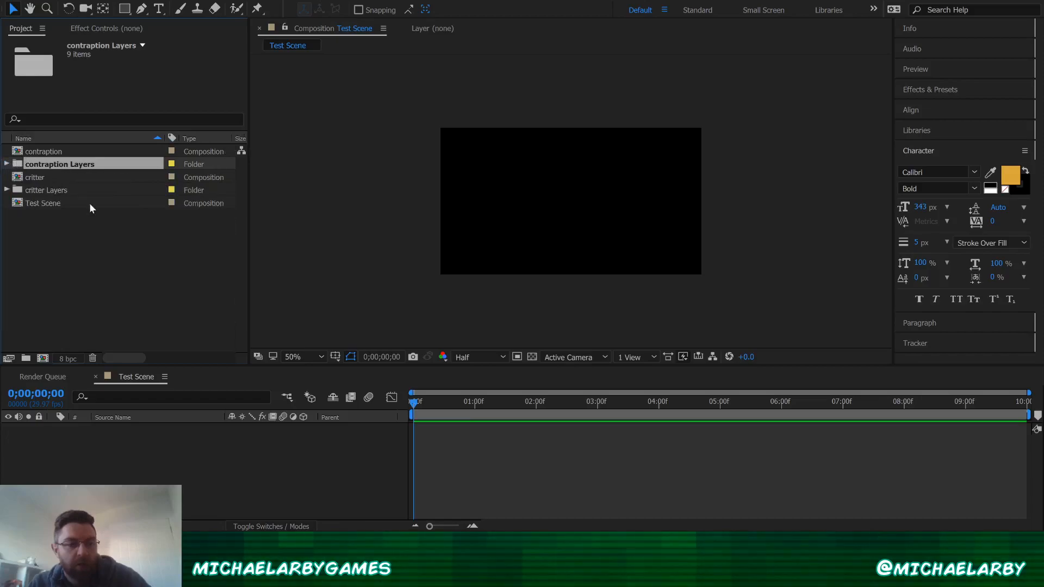
# Step: Open the critter composition and check its body and arm layers by toggling their visibility
pyautogui.doubleClick(36, 179)
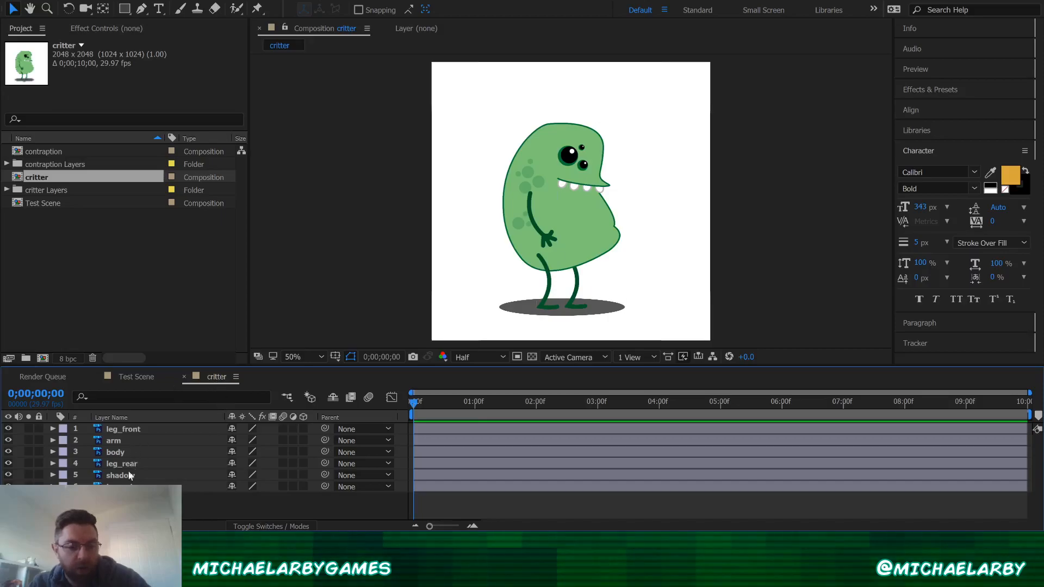
pyautogui.click(9, 452)
pyautogui.click(8, 440)
pyautogui.click(7, 453)
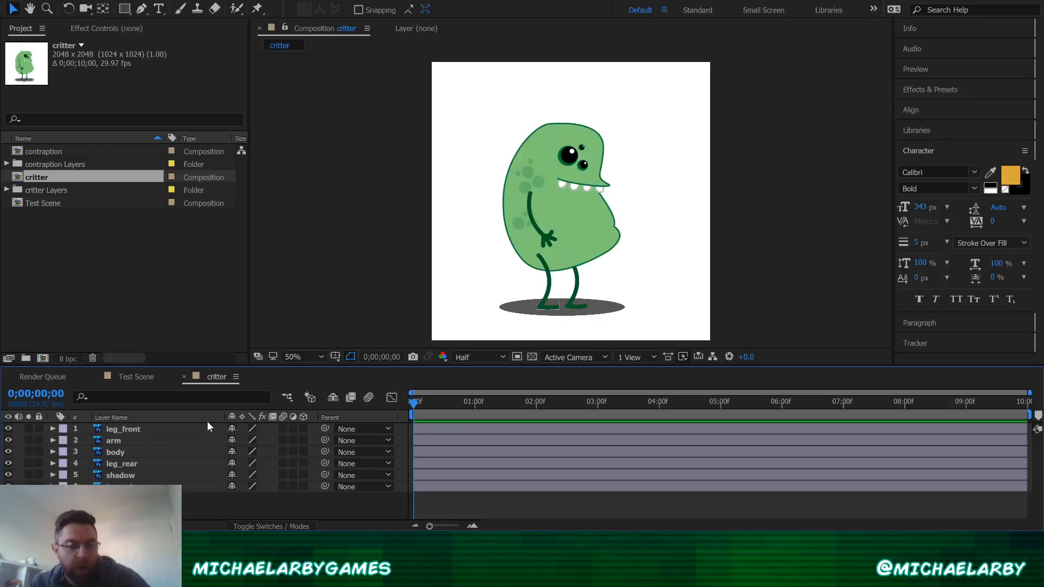
# Step: Compare the Test Scene and critter compositions, ending on the critter timeline
pyautogui.click(131, 381)
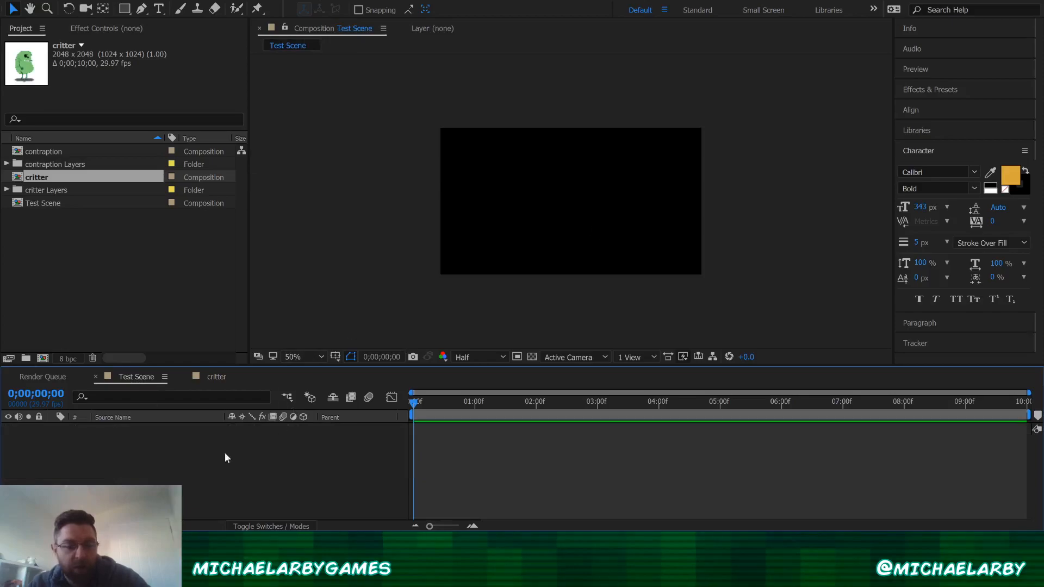
pyautogui.click(220, 374)
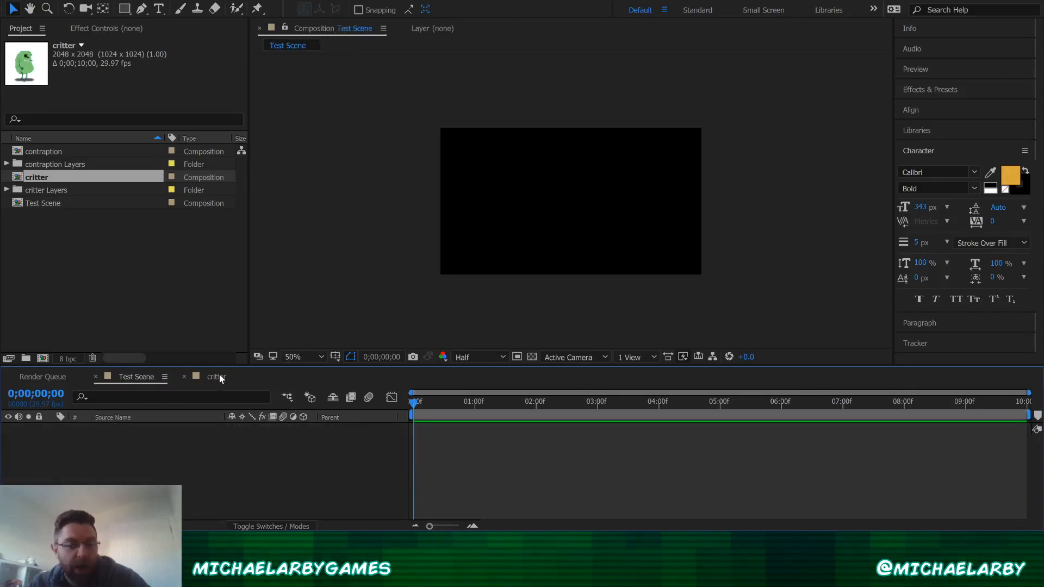
pyautogui.click(220, 375)
pyautogui.click(133, 376)
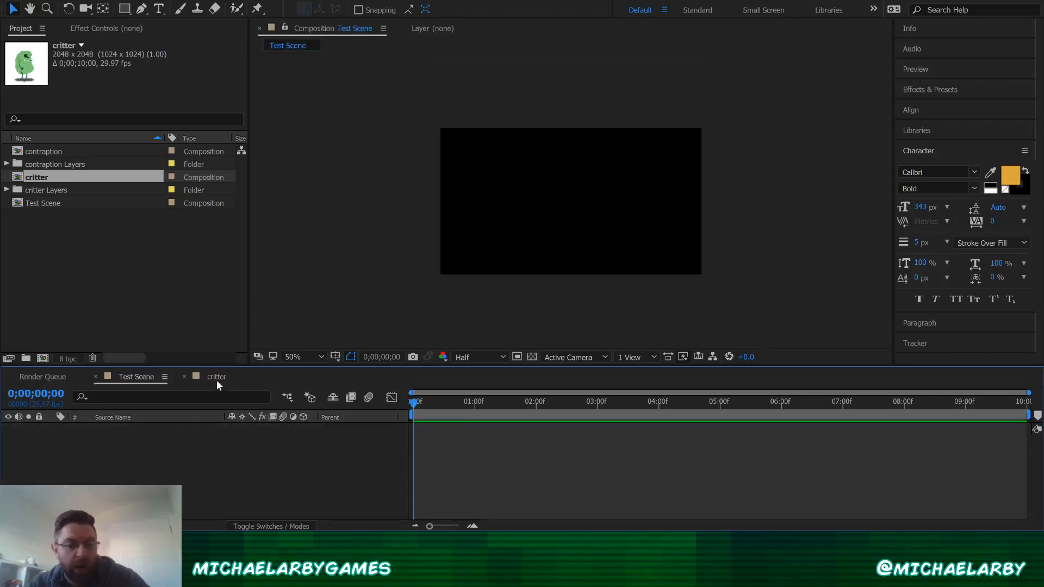
pyautogui.click(217, 380)
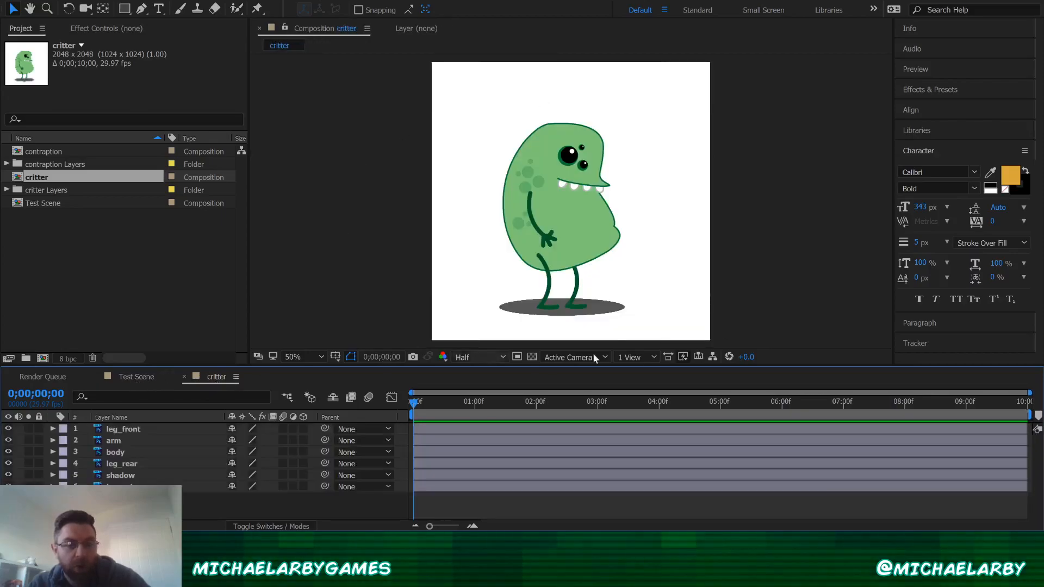
# Step: Open the contraption composition, review the critter and Test Scene timelines, and return to contraption
pyautogui.doubleClick(34, 152)
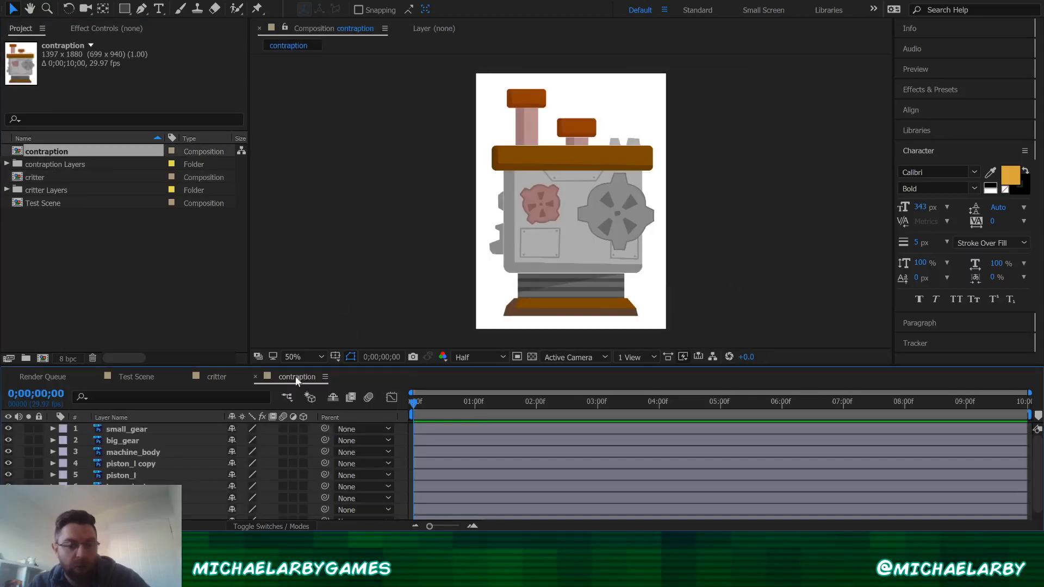
pyautogui.click(213, 375)
pyautogui.click(135, 376)
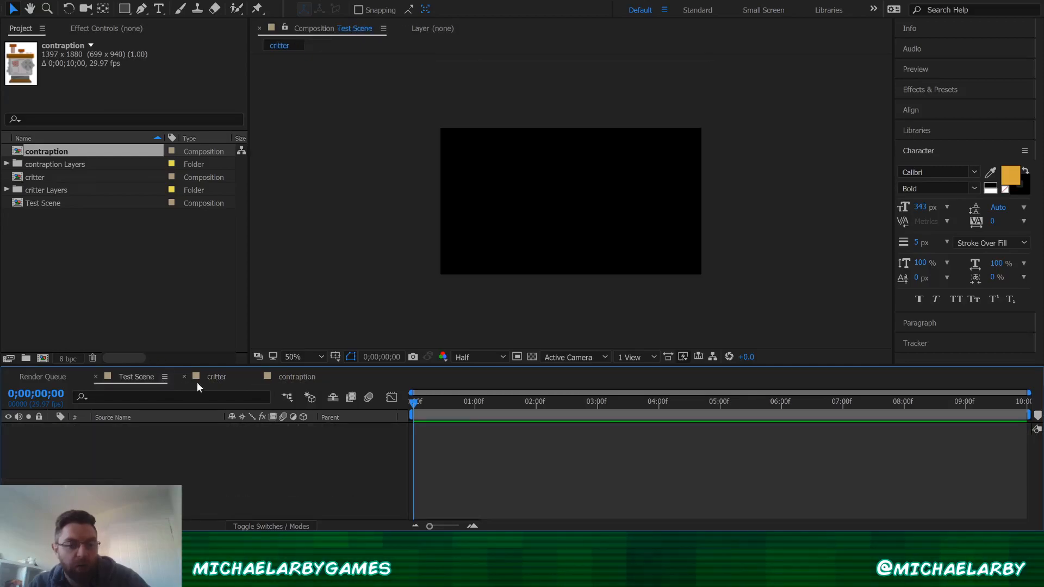
pyautogui.click(220, 375)
pyautogui.click(298, 379)
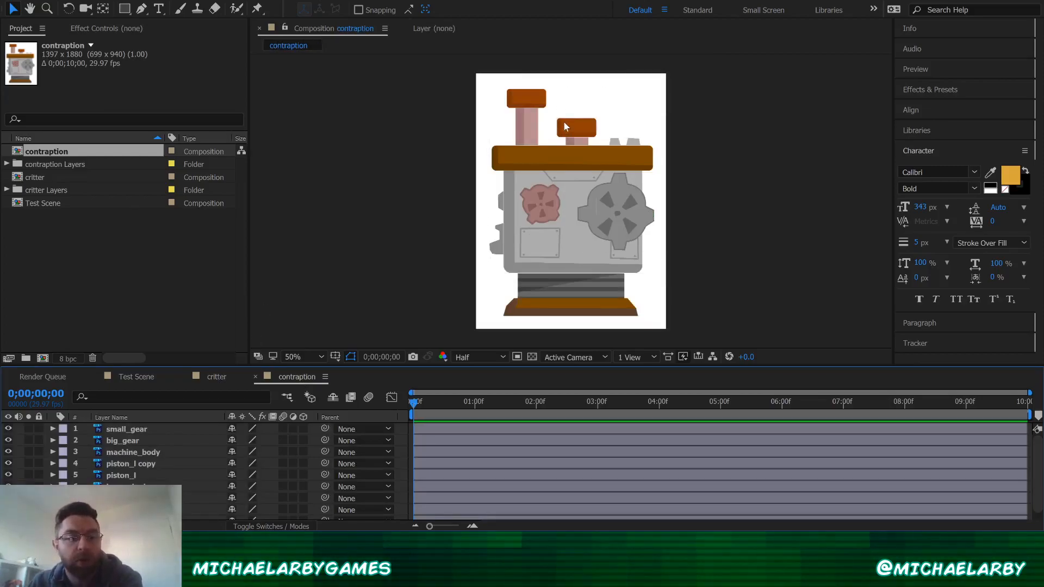
# Step: Inspect the machine_body layer on its own, check the gear and piston layers, and return to the contraption composition view
pyautogui.click(129, 452)
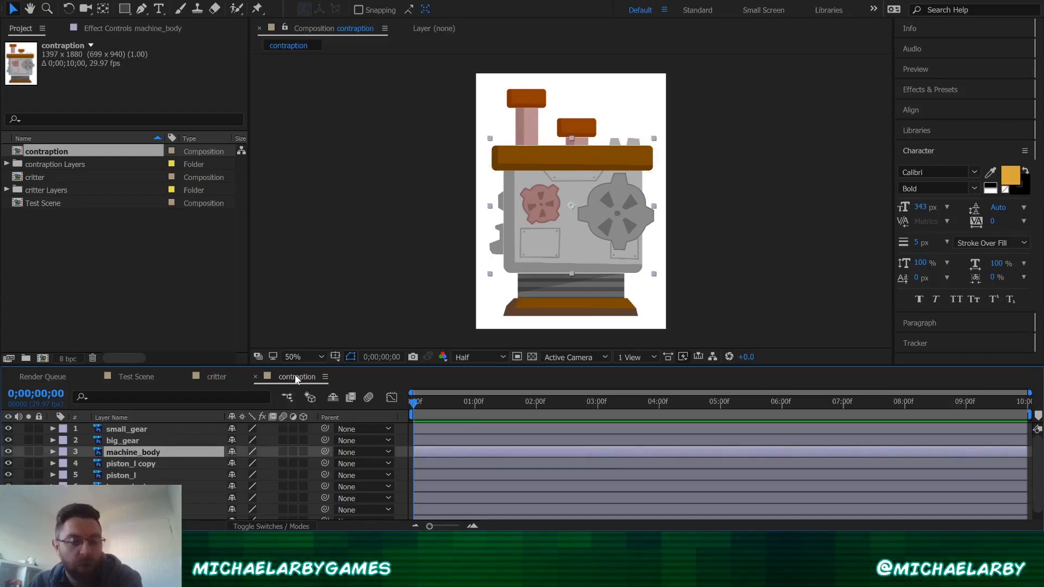
pyautogui.doubleClick(132, 453)
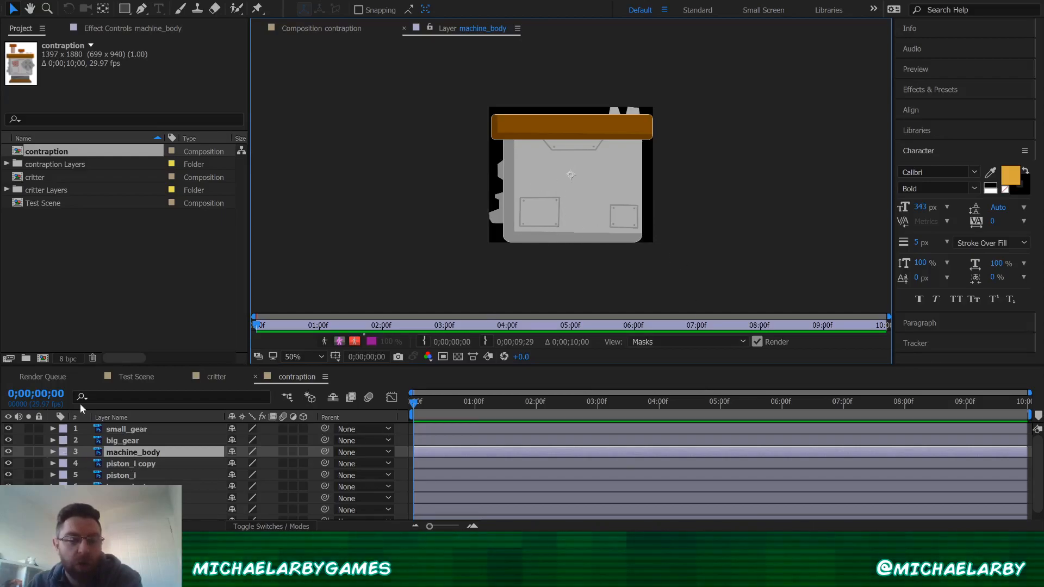
pyautogui.click(126, 442)
pyautogui.click(129, 476)
pyautogui.click(129, 498)
pyautogui.click(128, 453)
pyautogui.click(134, 441)
pyautogui.click(131, 476)
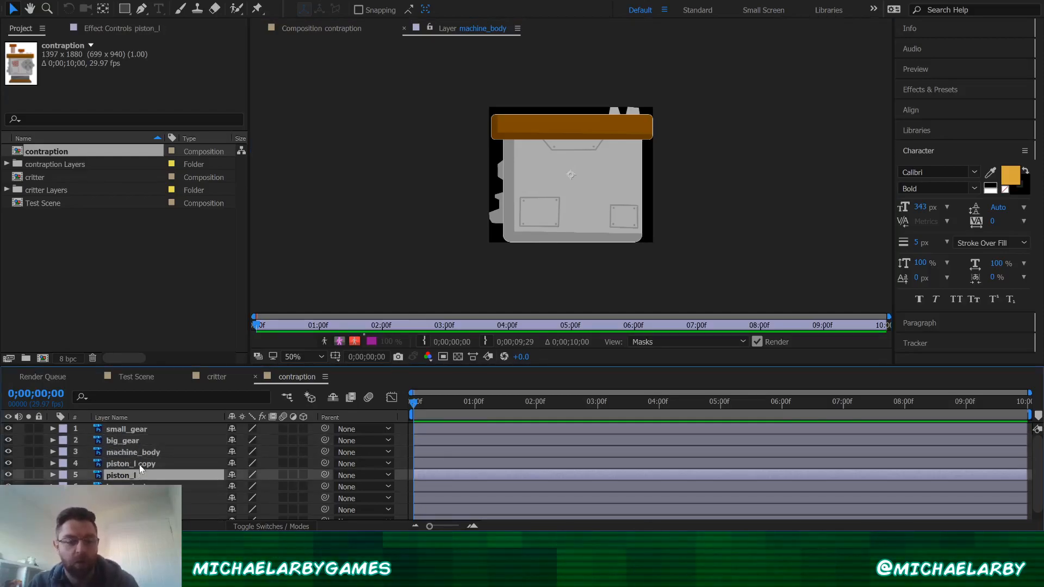
pyautogui.click(139, 464)
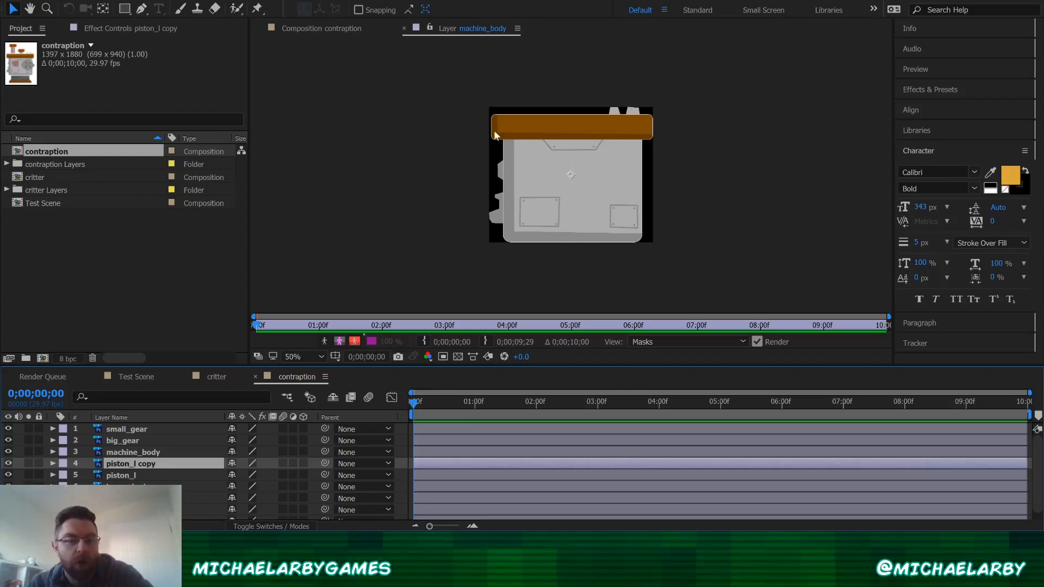
pyautogui.click(452, 28)
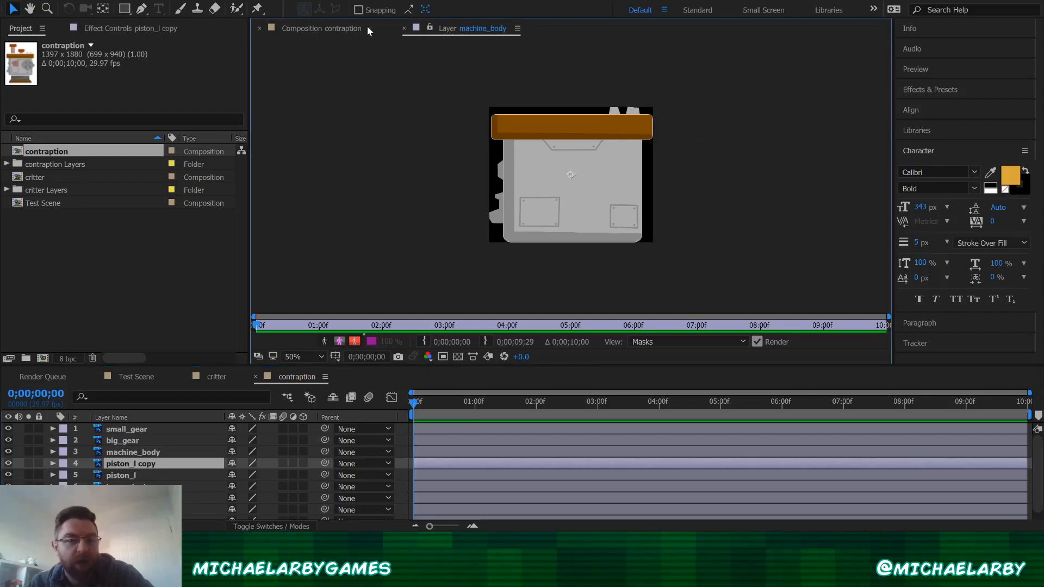
pyautogui.click(333, 29)
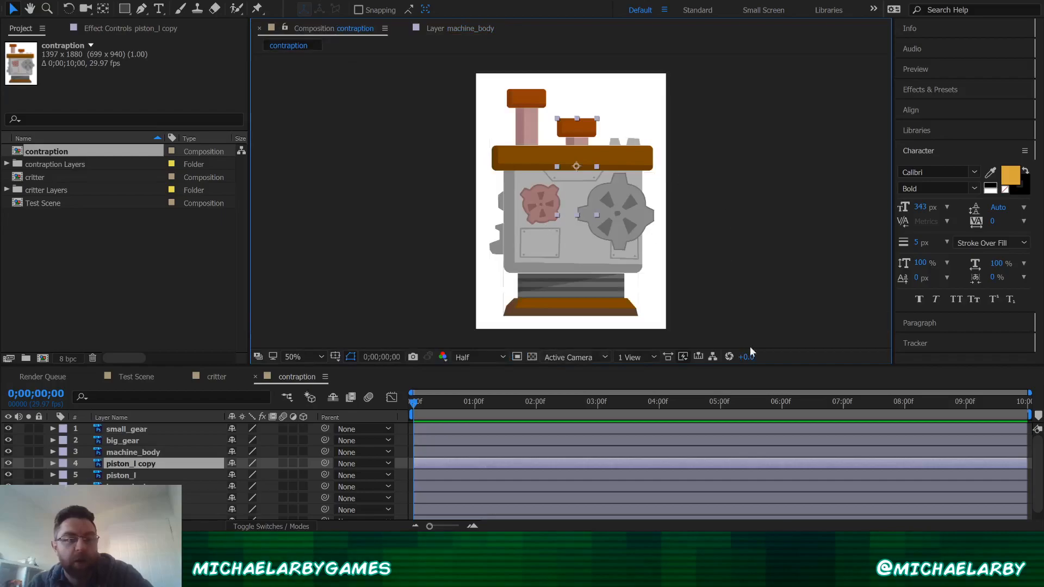
# Step: Check the piston_l copy and machine_body layers by toggling the visibility of each off and back on
pyautogui.click(8, 464)
pyautogui.click(8, 463)
pyautogui.click(9, 452)
pyautogui.click(8, 452)
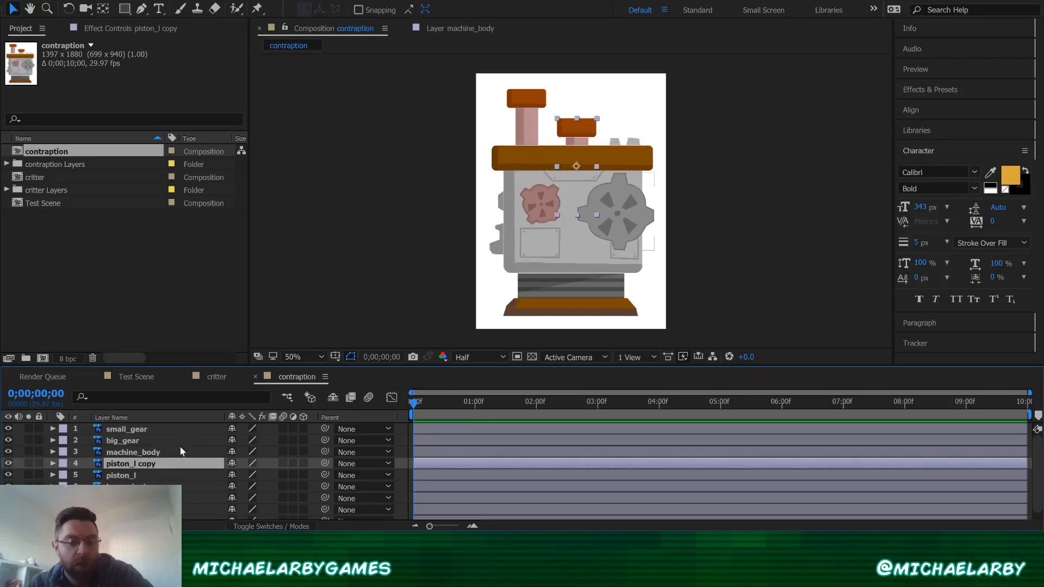
# Step: Reopen the machine_body layer view and select the contraption's piston, gear and body layers in turn, ending on machine_body
pyautogui.click(465, 31)
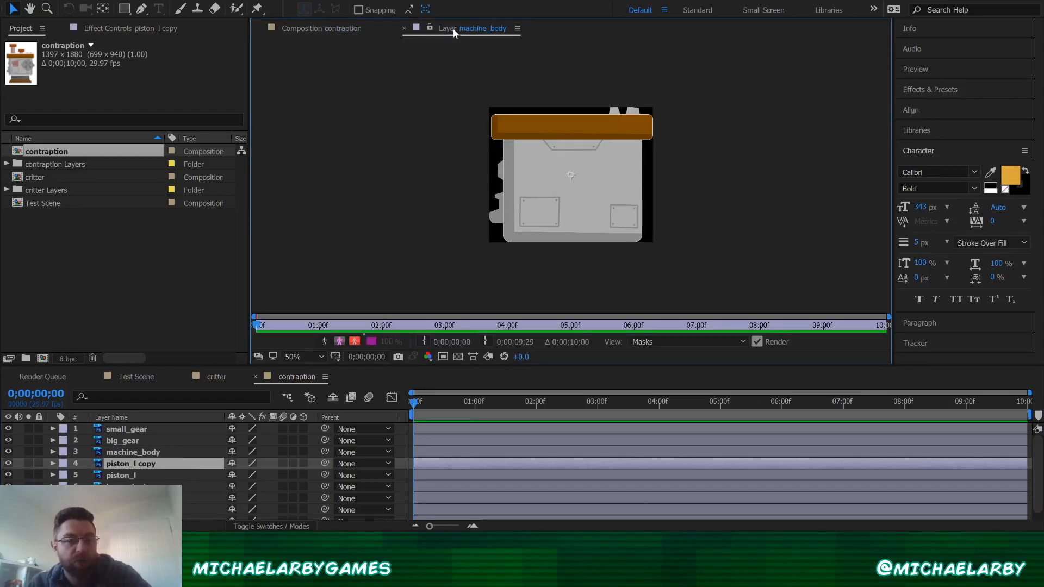
pyautogui.click(113, 453)
pyautogui.click(131, 476)
pyautogui.click(133, 510)
pyautogui.click(127, 441)
pyautogui.click(130, 487)
pyautogui.click(133, 453)
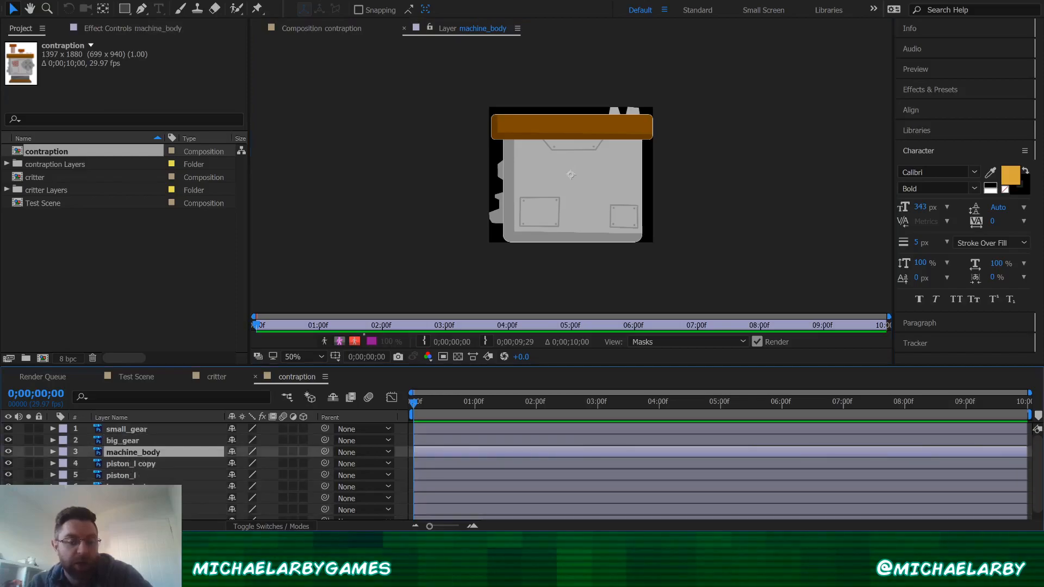
# Step: Compare the contraption composition view with the machine_body layer view, and close the layer view
pyautogui.click(468, 32)
pyautogui.click(314, 30)
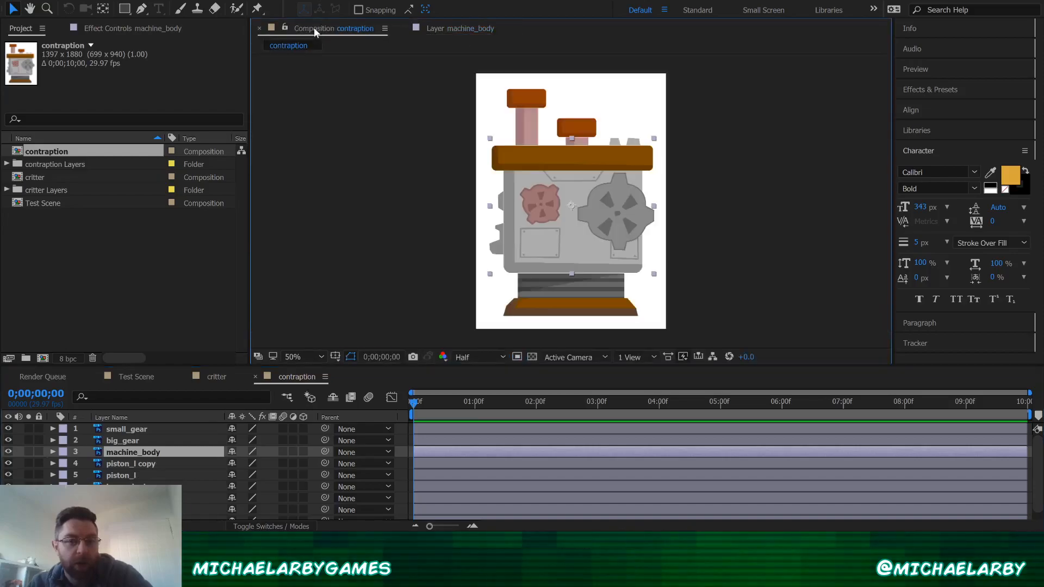
pyautogui.click(428, 34)
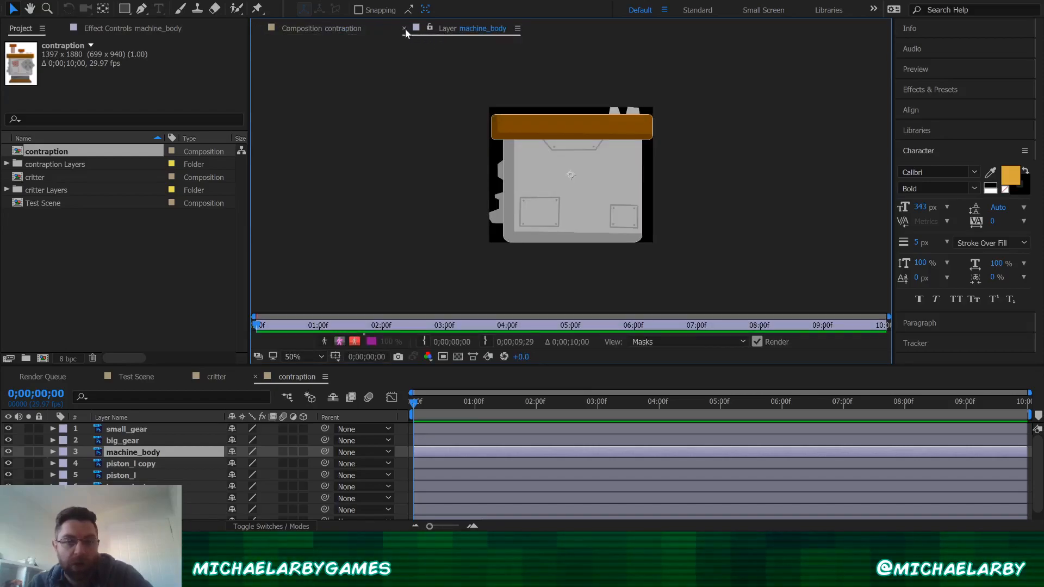
pyautogui.click(405, 28)
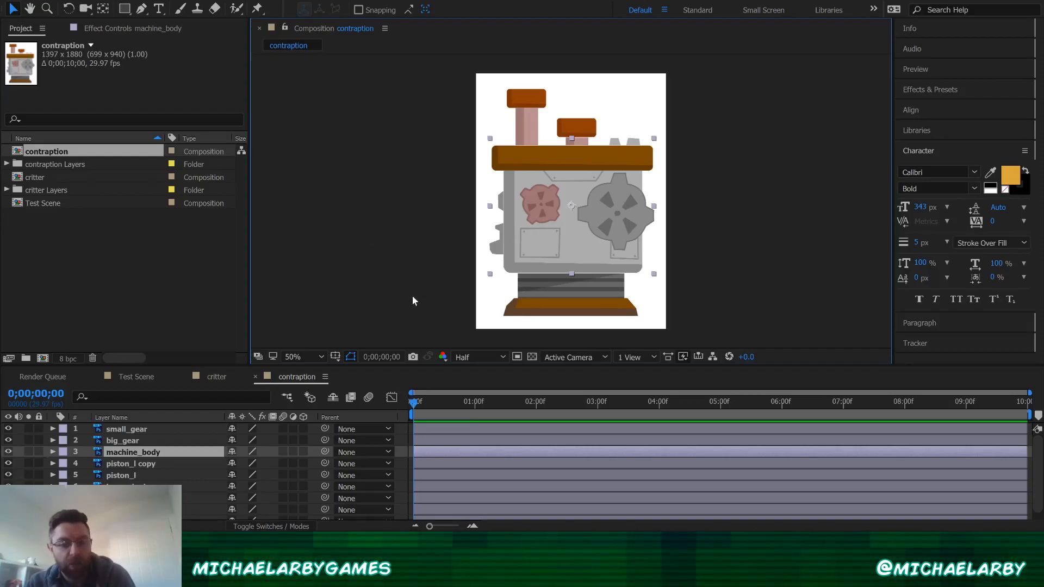
# Step: Select the piston_l copy, machine_body, big_gear and piston_l layers in turn to locate each in the contraption composition
pyautogui.click(144, 466)
pyautogui.click(140, 450)
pyautogui.click(132, 443)
pyautogui.click(133, 477)
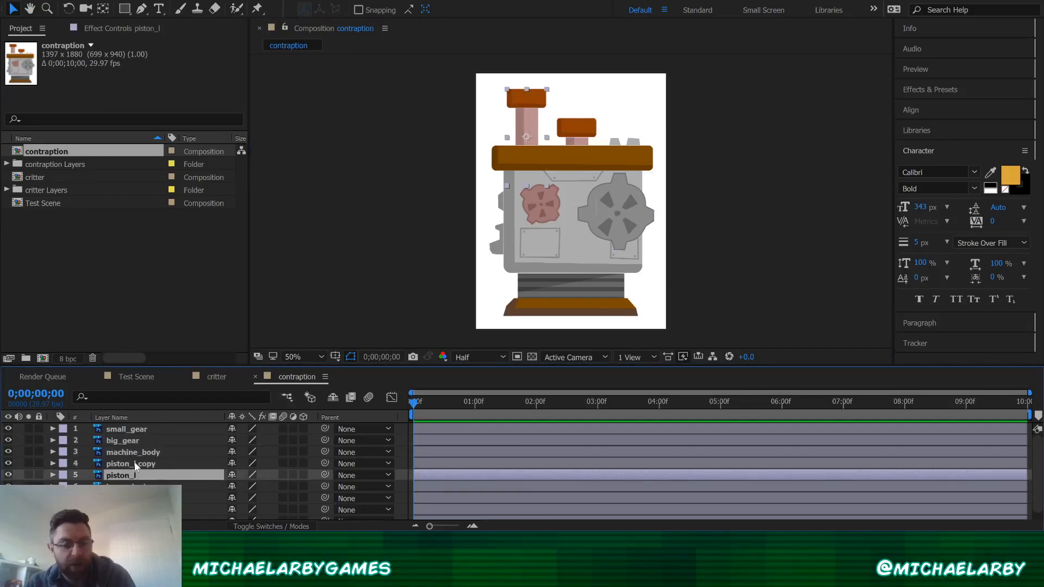
# Step: View the Test Scene composition, switch to the critter composition and select its body layer
pyautogui.click(138, 377)
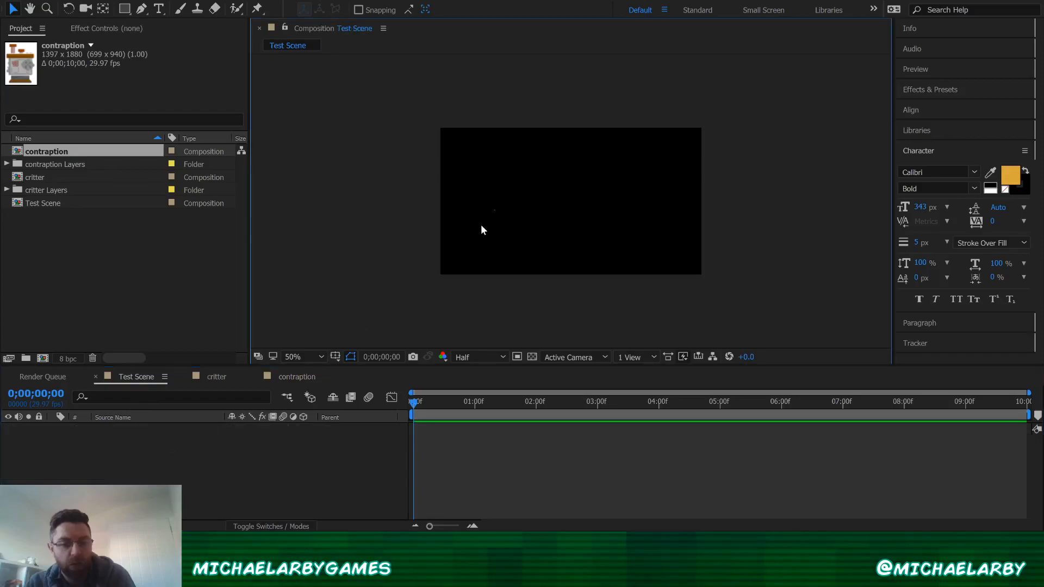
pyautogui.click(215, 377)
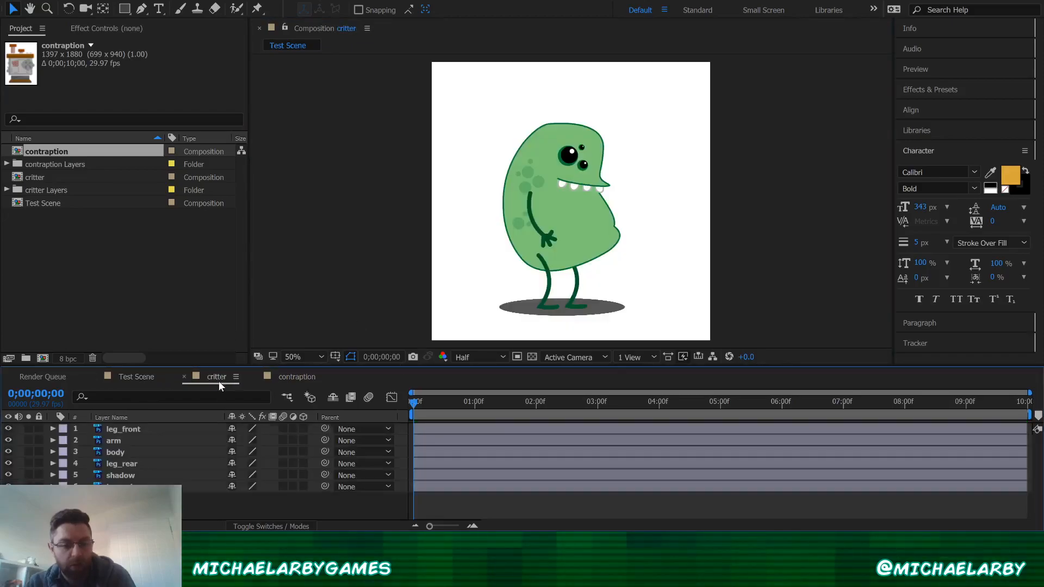
pyautogui.click(144, 453)
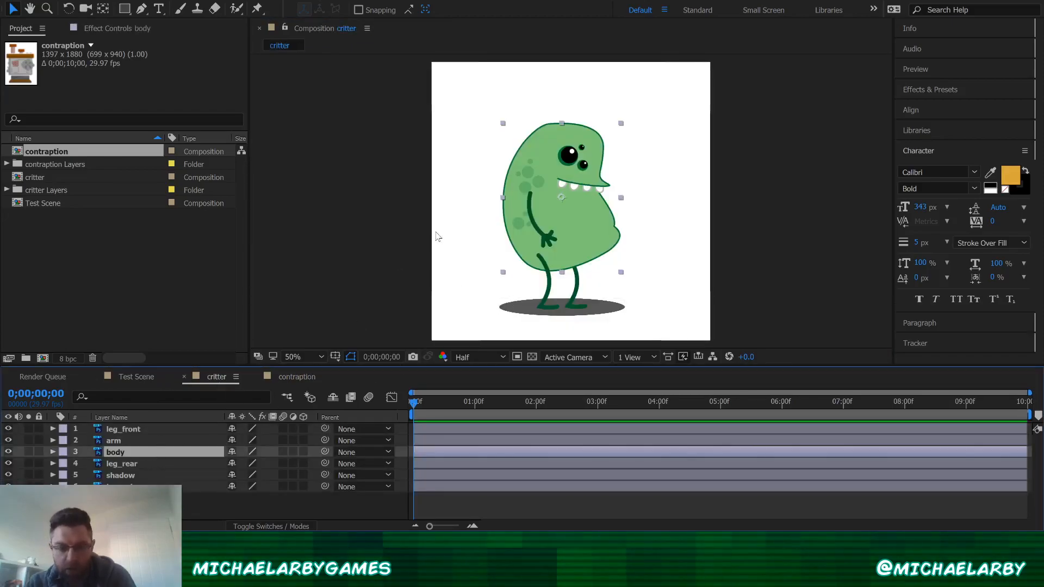
pyautogui.click(405, 262)
pyautogui.click(128, 452)
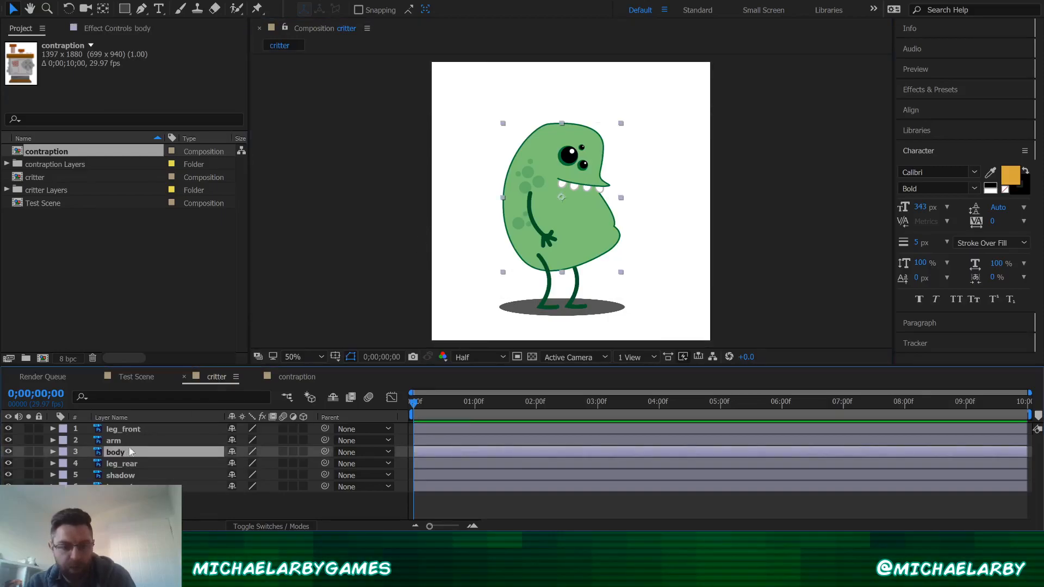
# Step: Suspend and restore the viewer refresh in the critter composition, and undo the body layer's move
pyautogui.press('capslock')
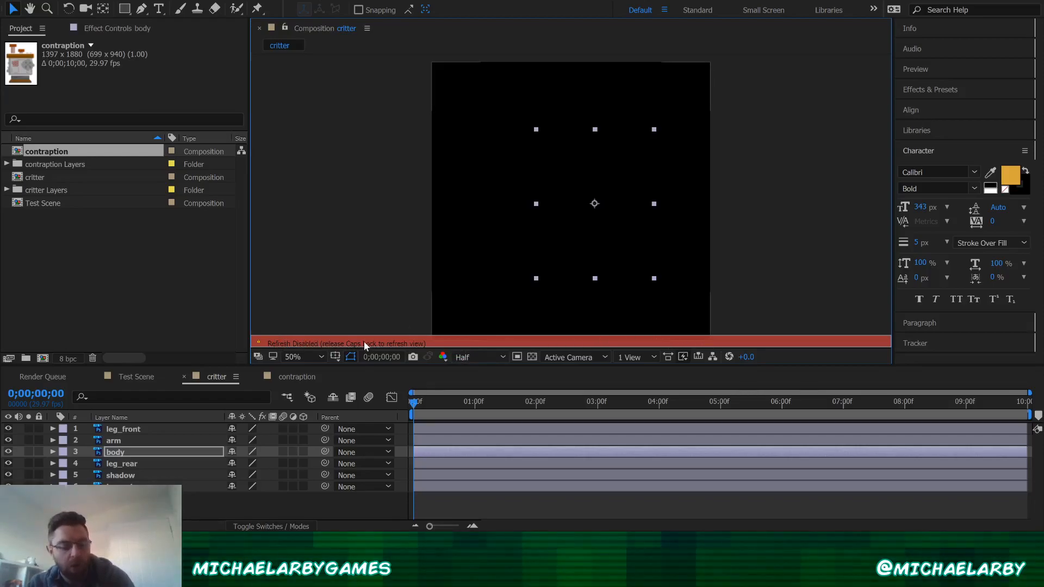
pyautogui.press('capslock')
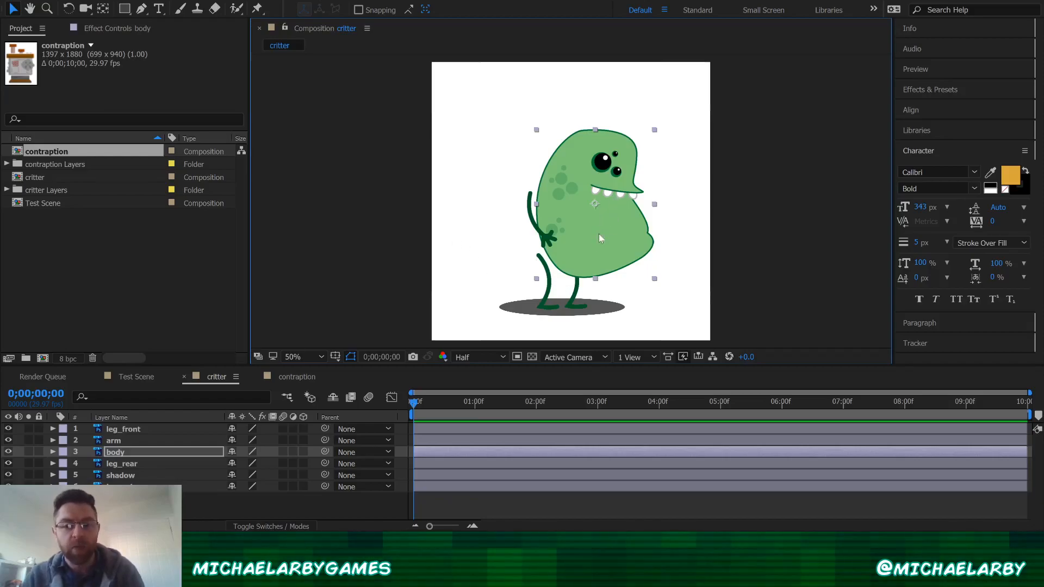
pyautogui.hotkey('ctrl', 'z')
pyautogui.hotkey('ctrl', 'z')
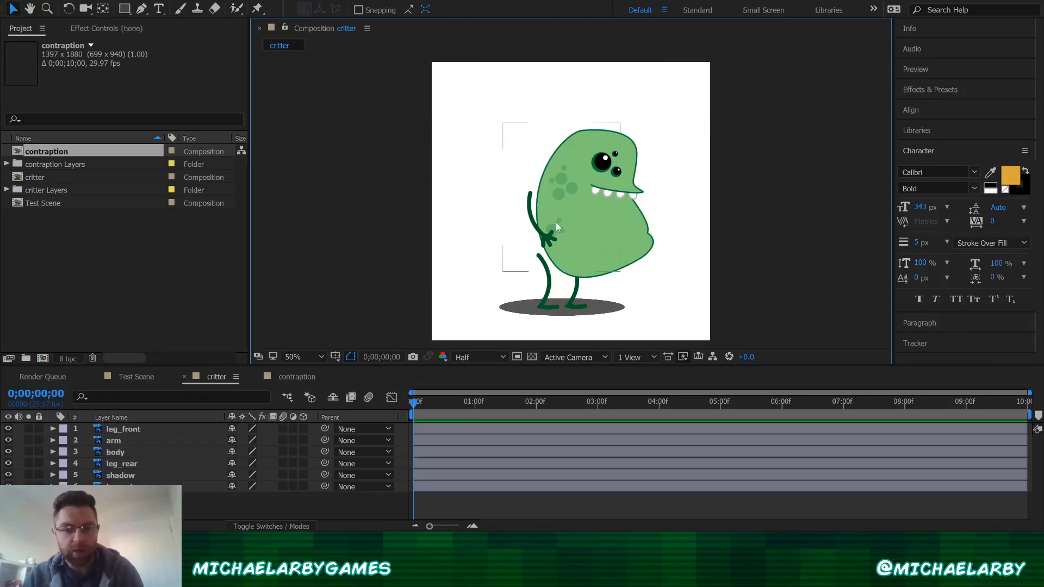